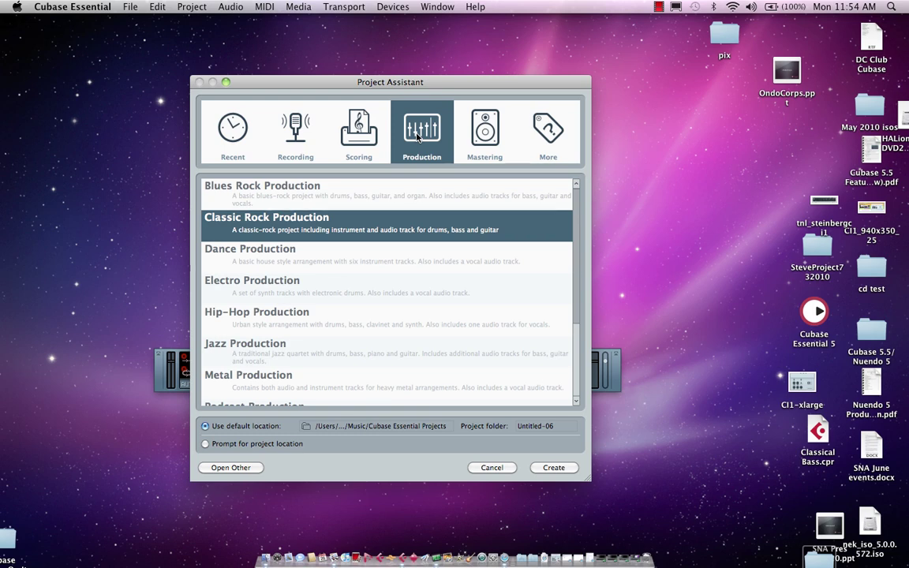
Create a new project from the Classic Rock Production template
{"action": "key", "text": "Return"}
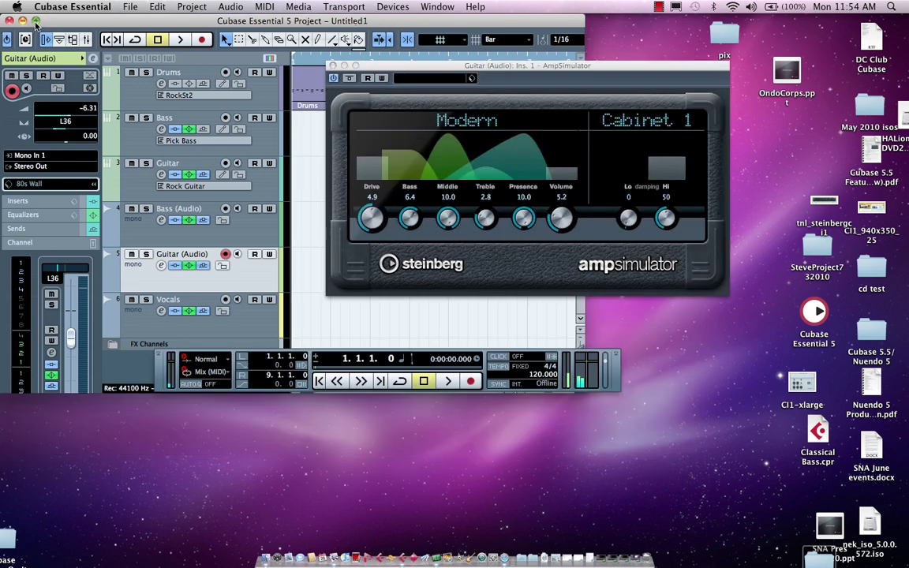
Maximize the project, set AmpSimulator Bass to 6.1 and Middle to 4.8, then play it
{"action": "left_click", "coordinate": [36, 21]}
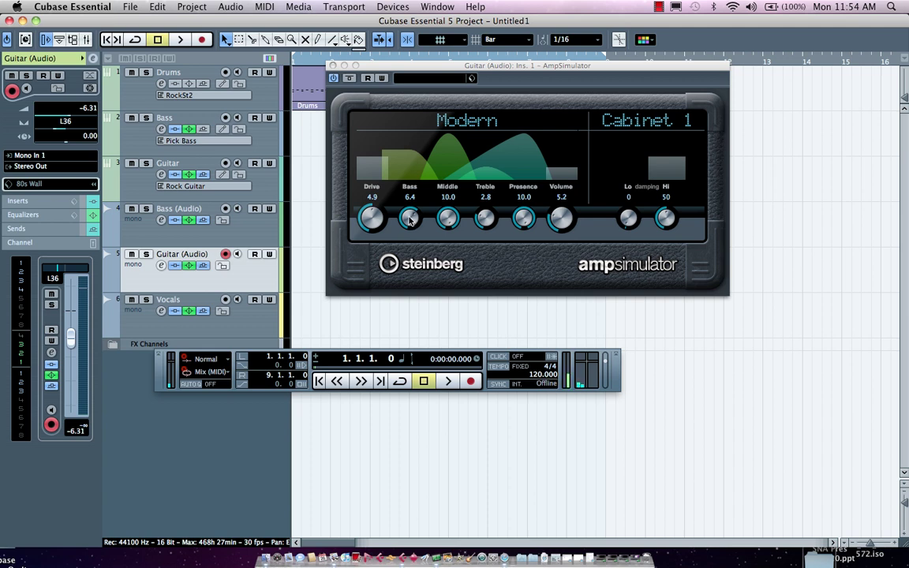
{"action": "scroll", "coordinate": [408, 221], "scroll_direction": "down", "scroll_amount": 5}
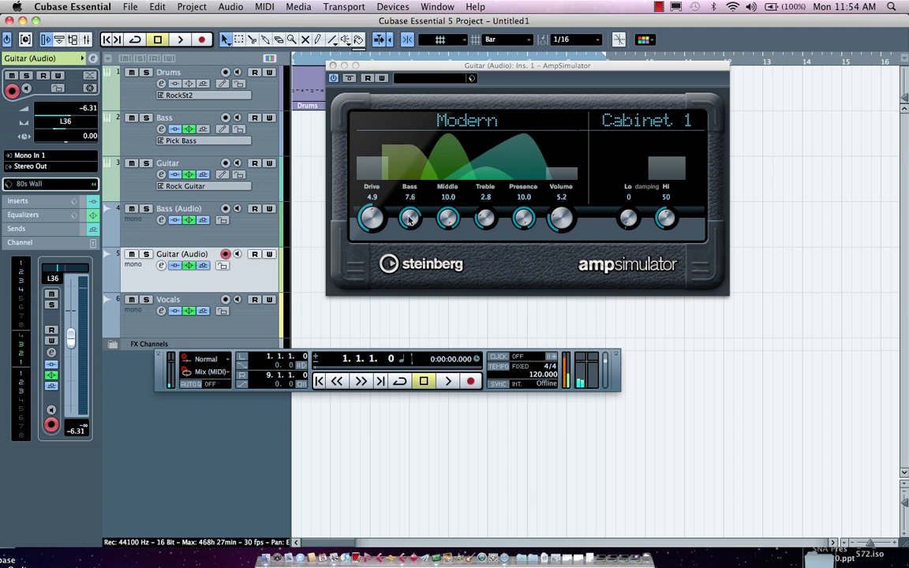
{"action": "scroll", "coordinate": [409, 220], "scroll_direction": "up", "scroll_amount": 6}
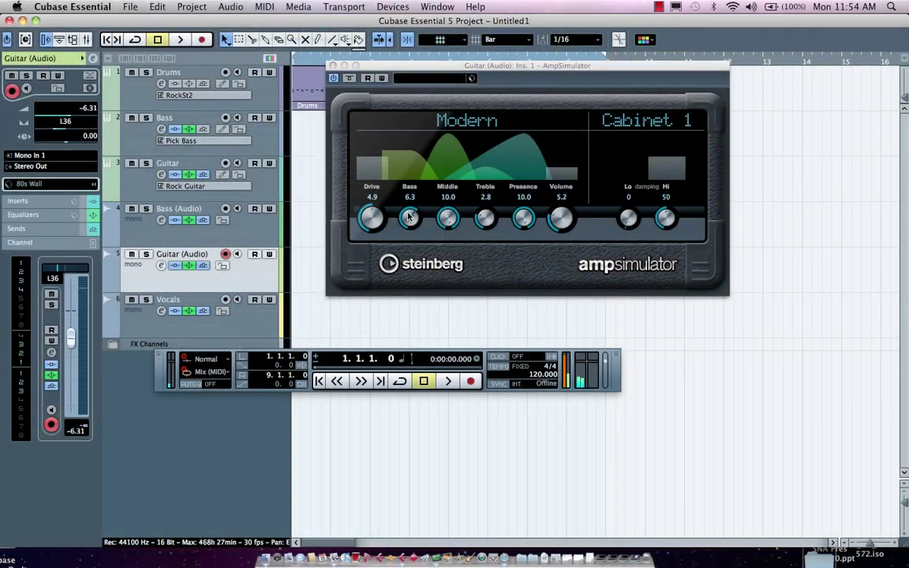
{"action": "scroll", "coordinate": [408, 215], "scroll_direction": "up", "scroll_amount": 5}
{"action": "scroll", "coordinate": [408, 216], "scroll_direction": "down", "scroll_amount": 5}
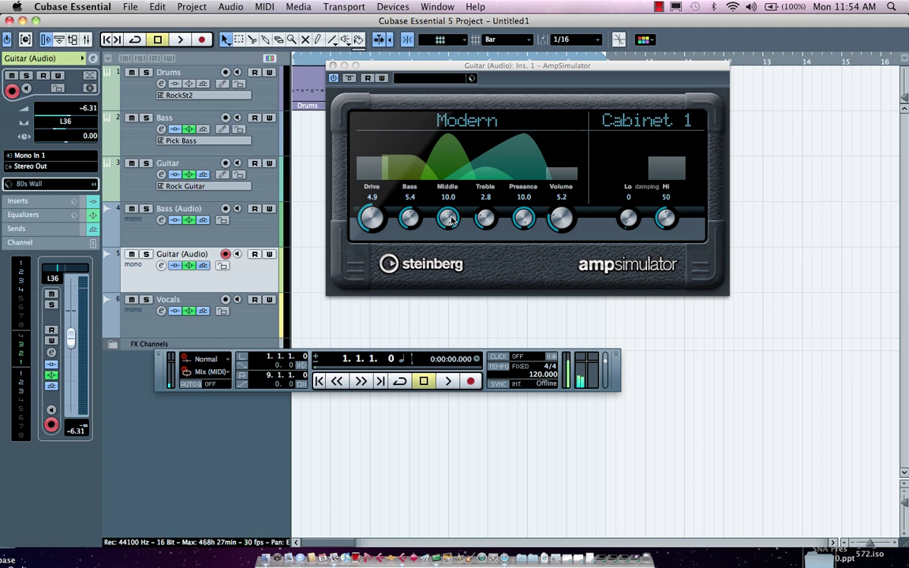
{"action": "scroll", "coordinate": [448, 219], "scroll_direction": "down", "scroll_amount": 1}
{"action": "scroll", "coordinate": [448, 219], "scroll_direction": "down", "scroll_amount": 20}
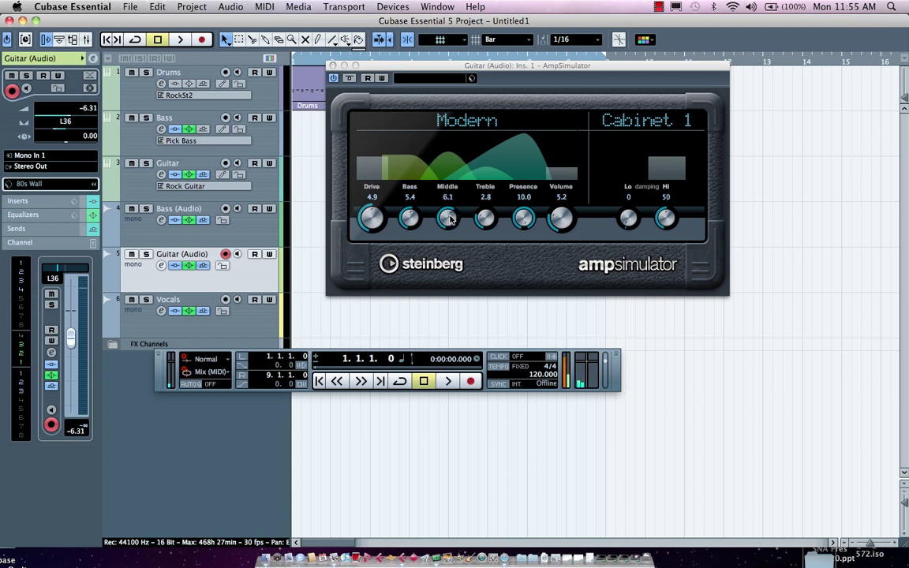
{"action": "scroll", "coordinate": [448, 219], "scroll_direction": "up", "scroll_amount": 11}
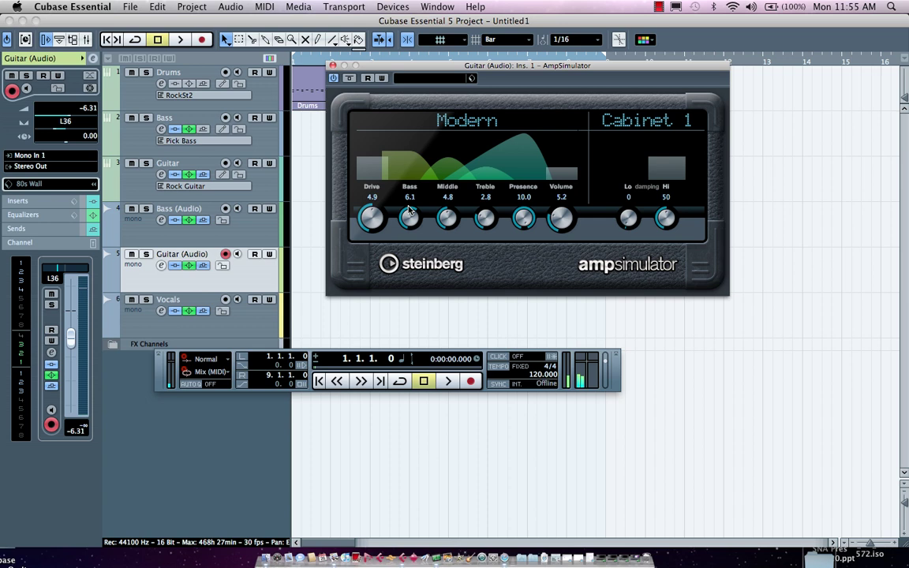
{"action": "key", "text": "space"}
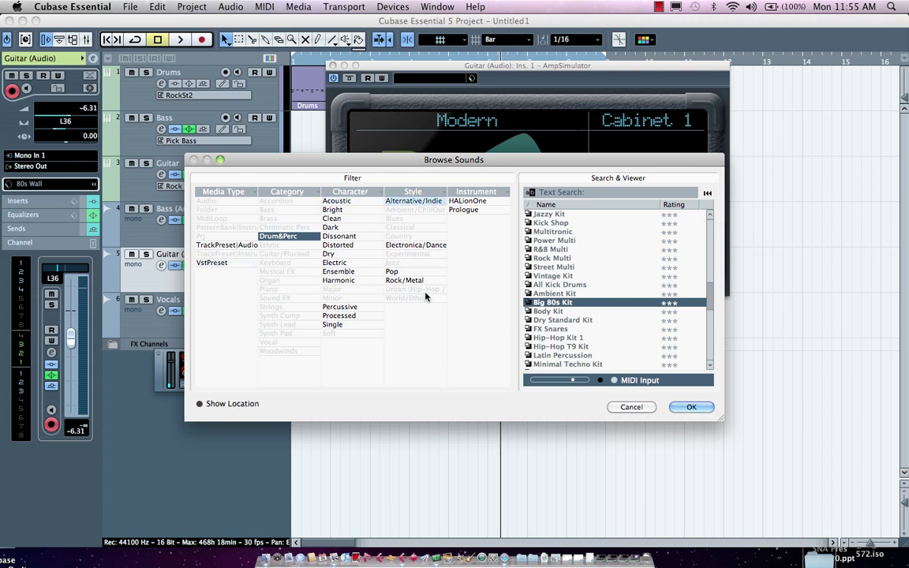
Select Vintage Kit among the drum presets and load it onto a new instrument track
{"action": "key", "text": "Down"}
{"action": "key", "text": "Down"}
{"action": "key", "text": "Down"}
{"action": "key", "text": "Down"}
{"action": "key", "text": "Down"}
{"action": "key", "text": "Down"}
{"action": "key", "text": "Down"}
{"action": "key", "text": "Down"}
{"action": "key", "text": "Down"}
{"action": "key", "text": "Down"}
{"action": "key", "text": "Down"}
{"action": "key", "text": "Down"}
{"action": "key", "text": "Down"}
{"action": "key", "text": "Down"}
{"action": "key", "text": "Down"}
{"action": "key", "text": "Down"}
{"action": "key", "text": "Down"}
{"action": "key", "text": "Down"}
{"action": "key", "text": "Down"}
{"action": "key", "text": "Down"}
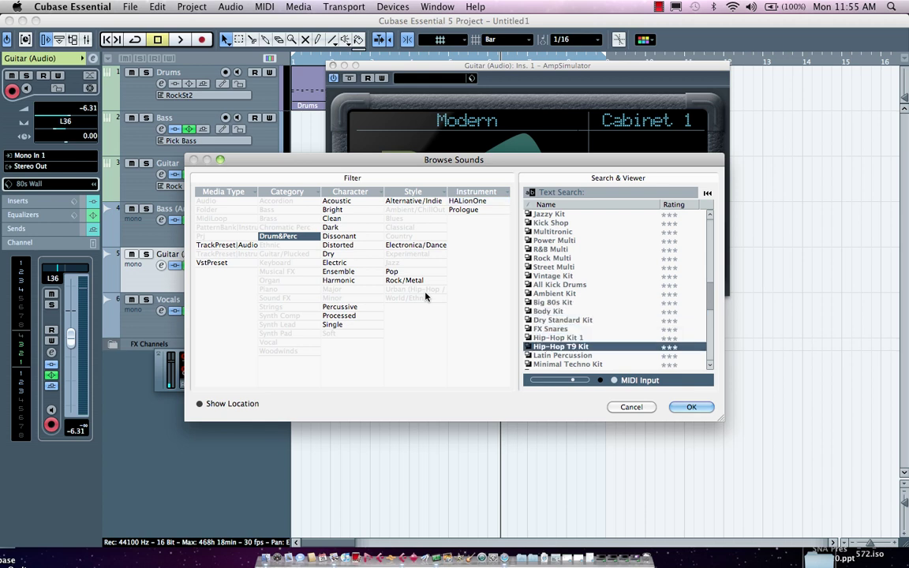
{"action": "key", "text": "Up"}
{"action": "key", "text": "Up"}
{"action": "key", "text": "Up"}
{"action": "key", "text": "Up"}
{"action": "key", "text": "Up"}
{"action": "key", "text": "Up"}
{"action": "key", "text": "Up"}
{"action": "key", "text": "Up"}
{"action": "key", "text": "Up"}
{"action": "key", "text": "Up"}
{"action": "key", "text": "Up"}
{"action": "key", "text": "Up"}
{"action": "key", "text": "Up"}
{"action": "key", "text": "Up"}
{"action": "key", "text": "Up"}
{"action": "key", "text": "Up"}
{"action": "key", "text": "Up"}
{"action": "key", "text": "Up"}
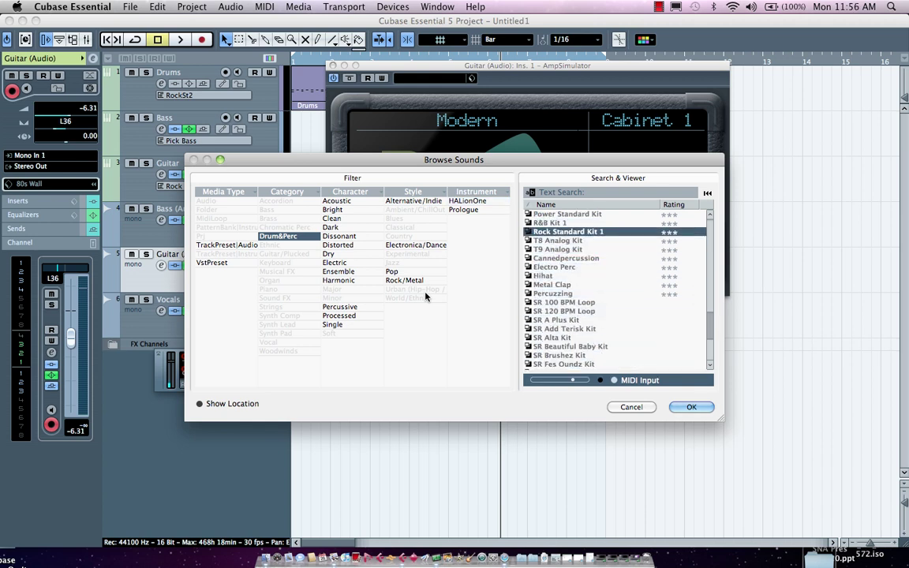
{"action": "key", "text": "Up"}
{"action": "key", "text": "Up"}
{"action": "key", "text": "Up"}
{"action": "key", "text": "Up"}
{"action": "key", "text": "Up"}
{"action": "key", "text": "Up"}
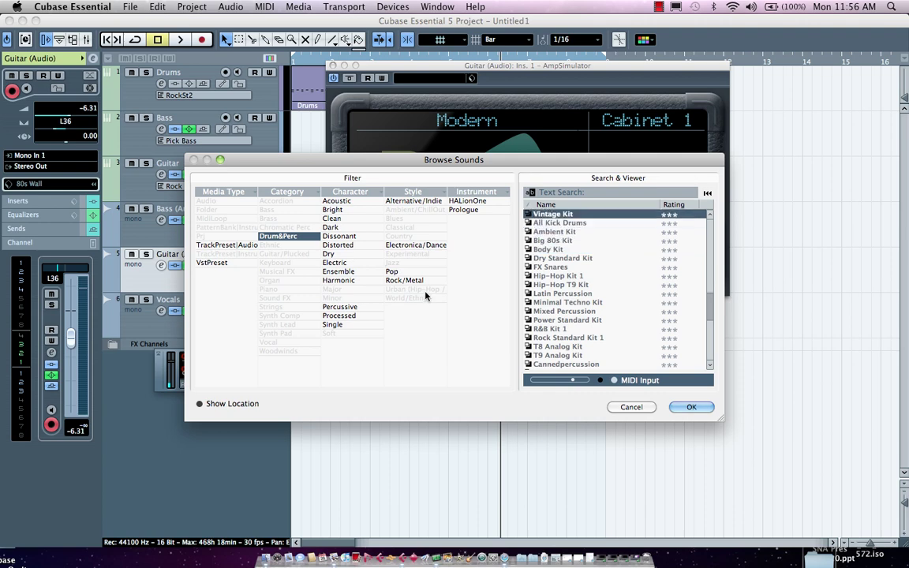
{"action": "key", "text": "Return"}
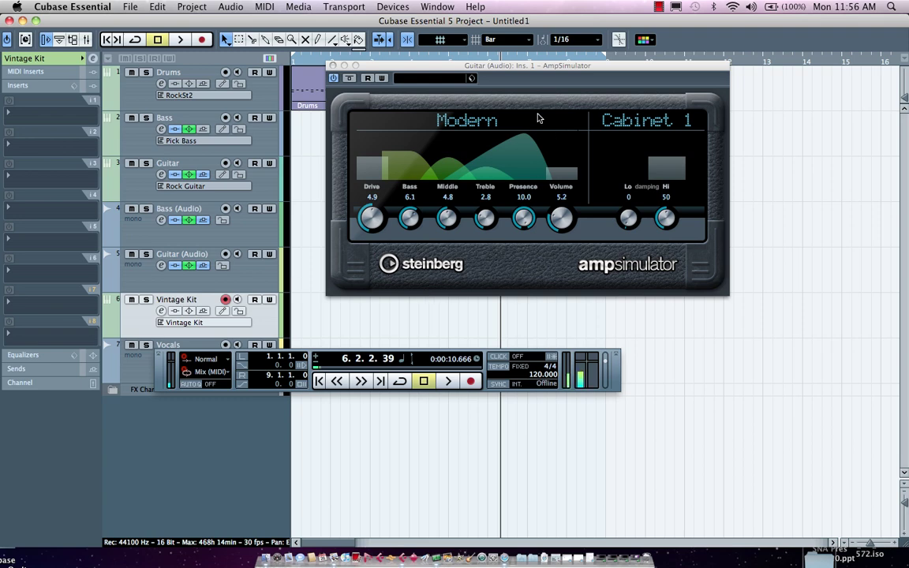
Check the AmpSimulator amp model list and close it without changing the model
{"action": "left_click", "coordinate": [485, 103]}
{"action": "left_click", "coordinate": [516, 92]}
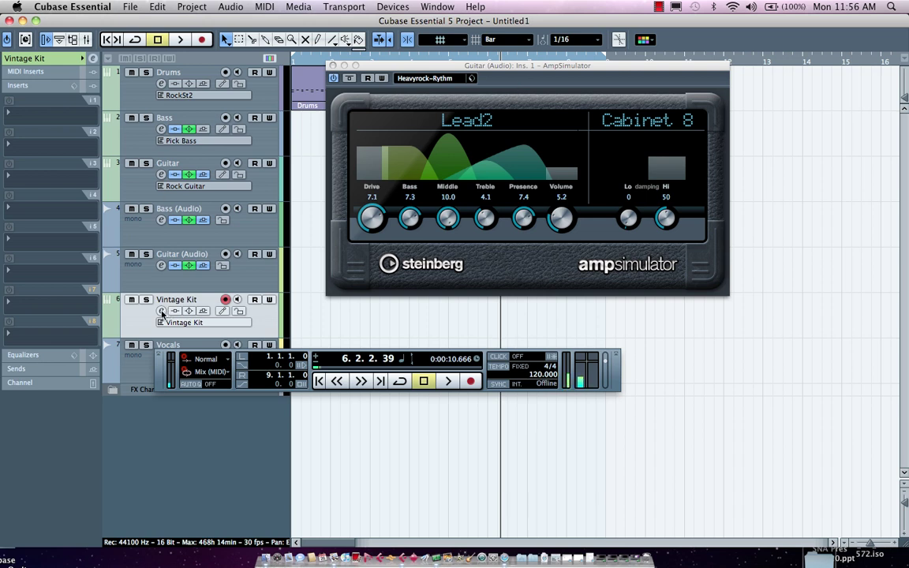
In the Guitar channel settings, make EQ band 3 an 11.8 dB boost at 3940.8 Hz
{"action": "left_click", "coordinate": [161, 266]}
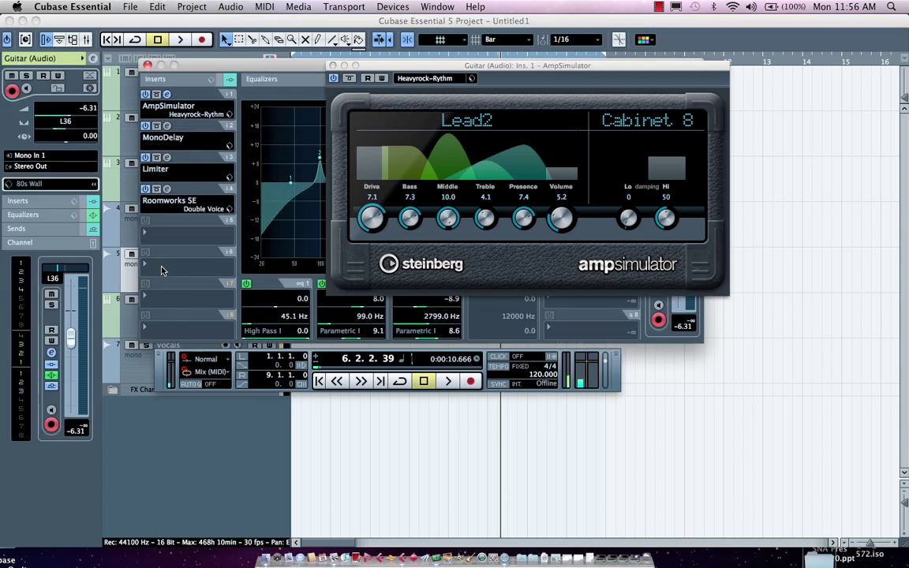
{"action": "left_click", "coordinate": [337, 66]}
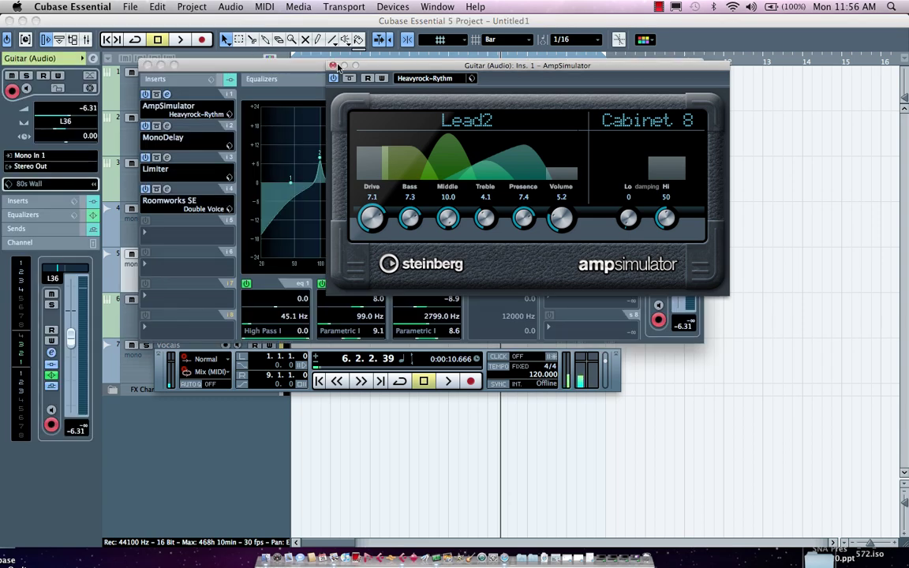
{"action": "left_click", "coordinate": [333, 65]}
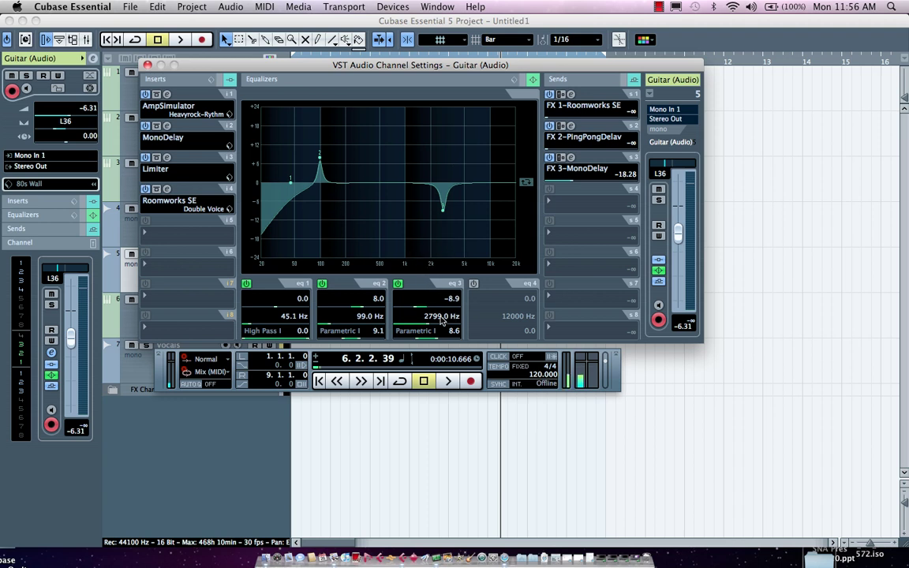
{"action": "scroll", "coordinate": [442, 317], "scroll_direction": "up", "scroll_amount": 3}
{"action": "scroll", "coordinate": [442, 317], "scroll_direction": "down", "scroll_amount": 3}
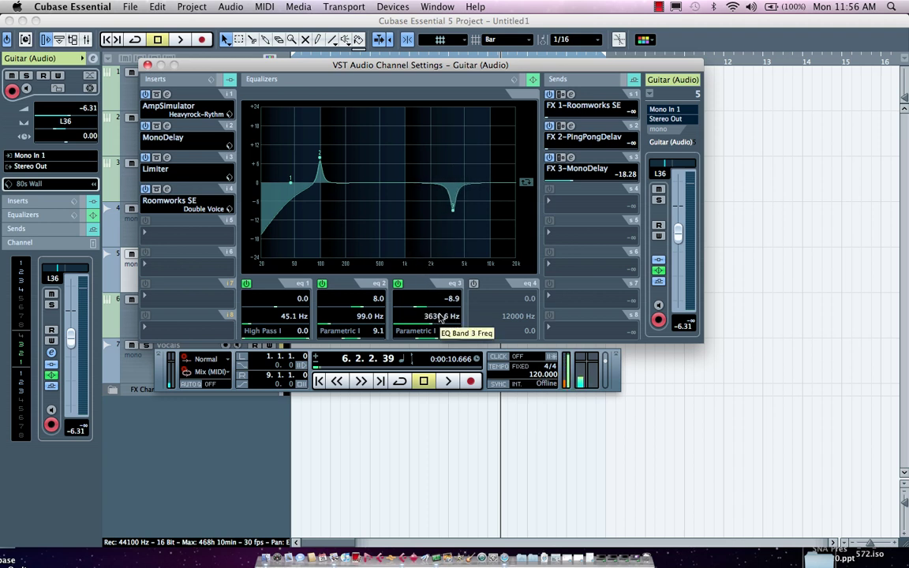
{"action": "scroll", "coordinate": [440, 316], "scroll_direction": "up", "scroll_amount": 3}
{"action": "scroll", "coordinate": [448, 300], "scroll_direction": "up", "scroll_amount": 10}
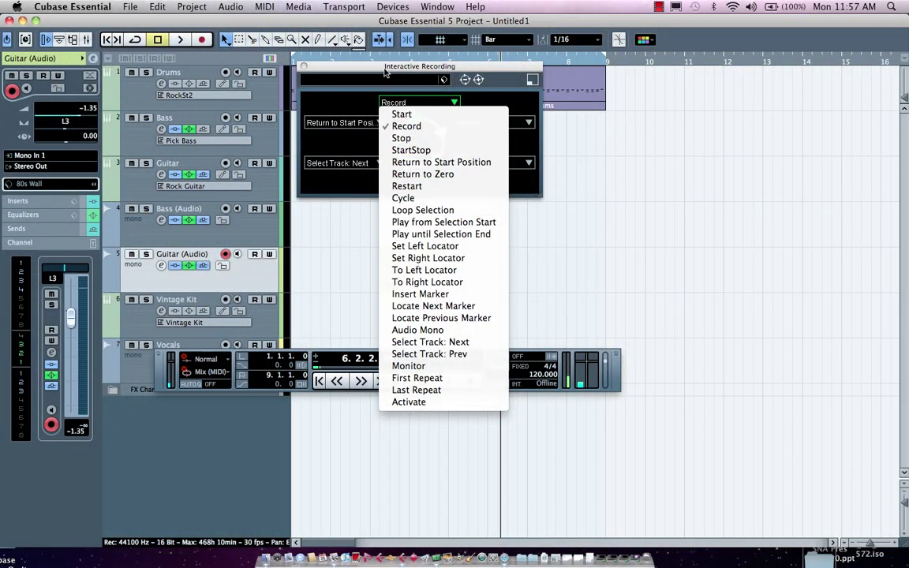
Review the Interactive Recording presets, record guitar takes, then view the first step's actions
{"action": "left_click", "coordinate": [406, 83]}
{"action": "left_click", "coordinate": [406, 83]}
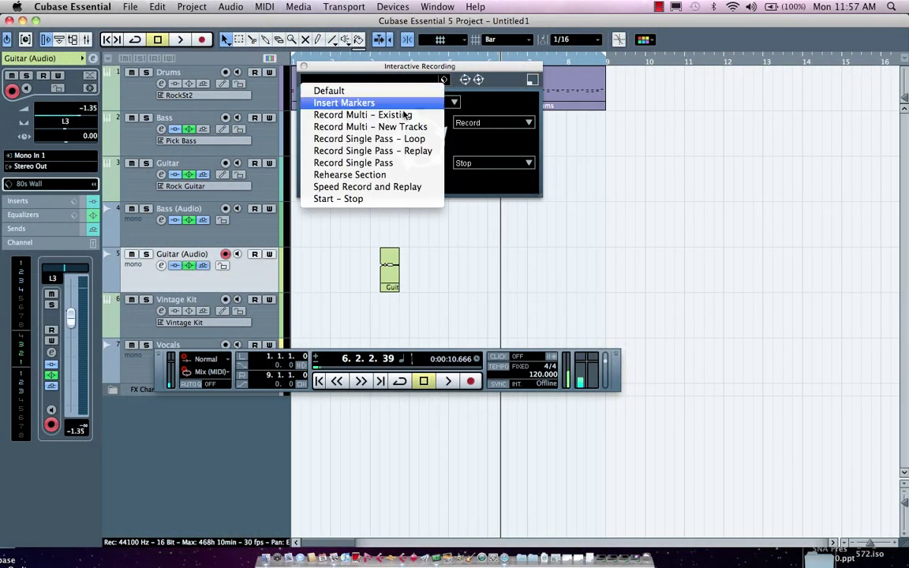
{"action": "left_click", "coordinate": [494, 193]}
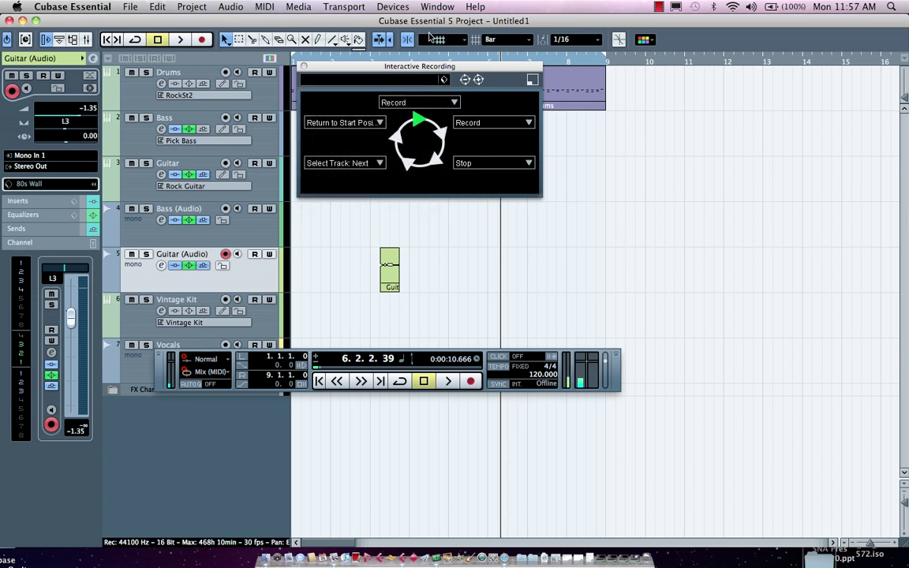
{"action": "key", "text": "KP_Multiply"}
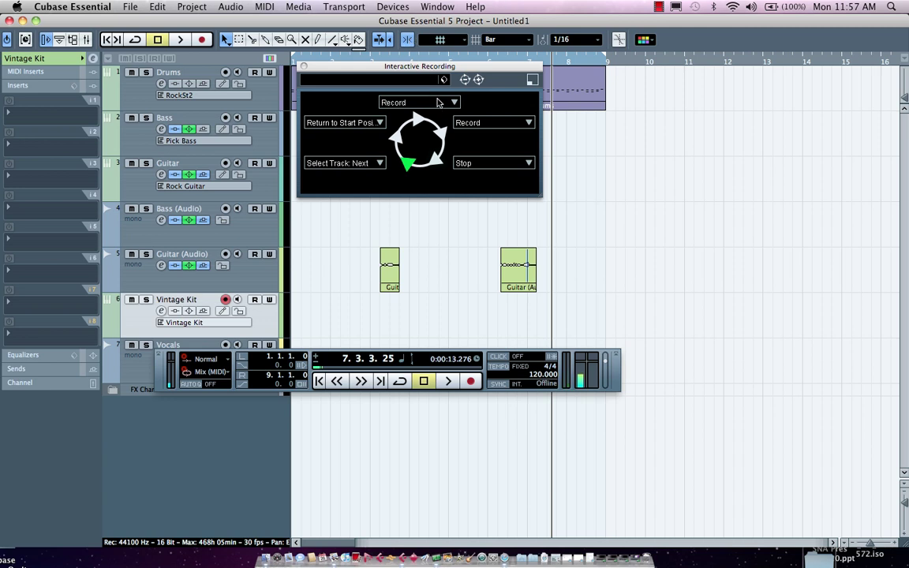
{"action": "left_click", "coordinate": [397, 99]}
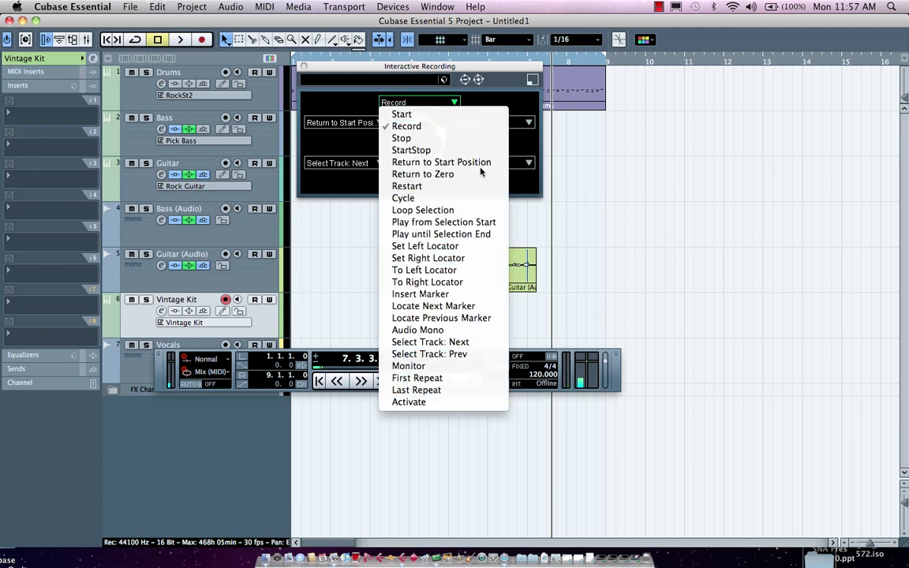